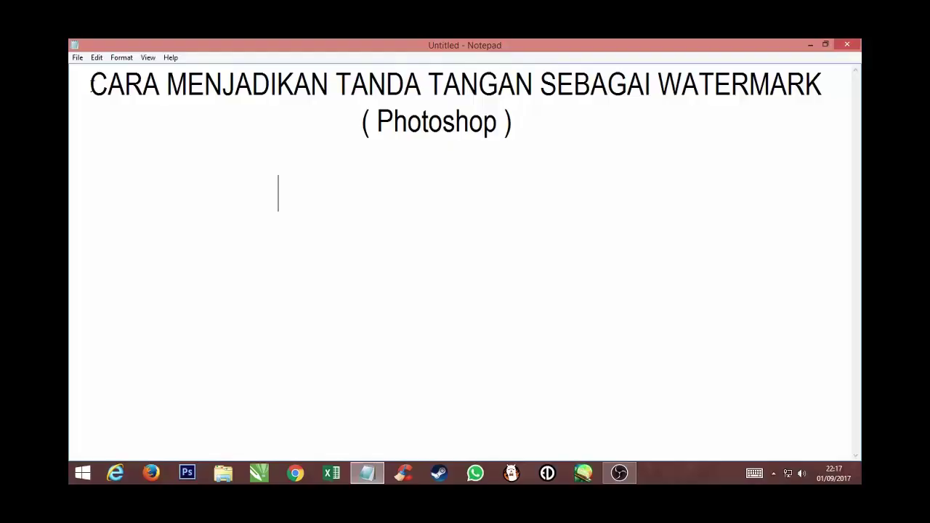
- Highlight the opening words of the tutorial title in Notepad
left_click_drag(90, 84, 829, 87)
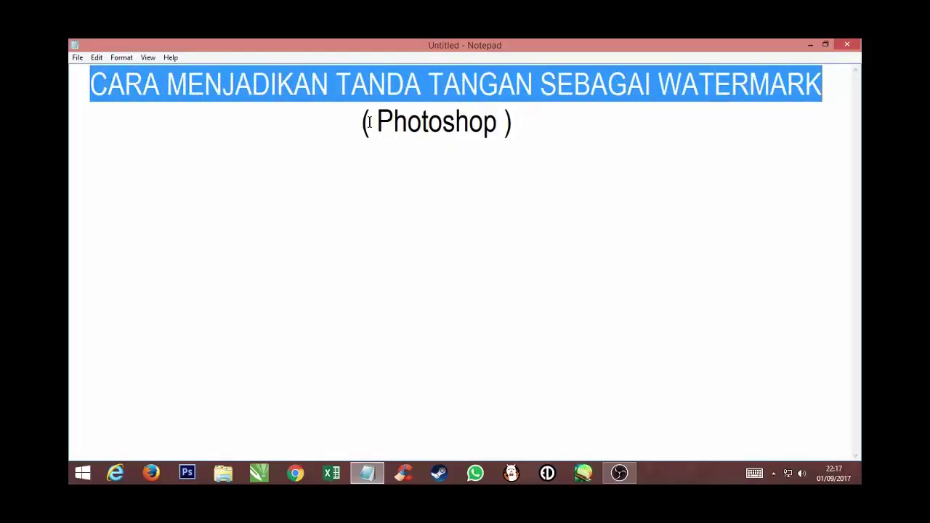
- Highlight '( Photoshop )' on line two and launch Photoshop CS6 from the taskbar
left_click_drag(362, 121, 517, 120)
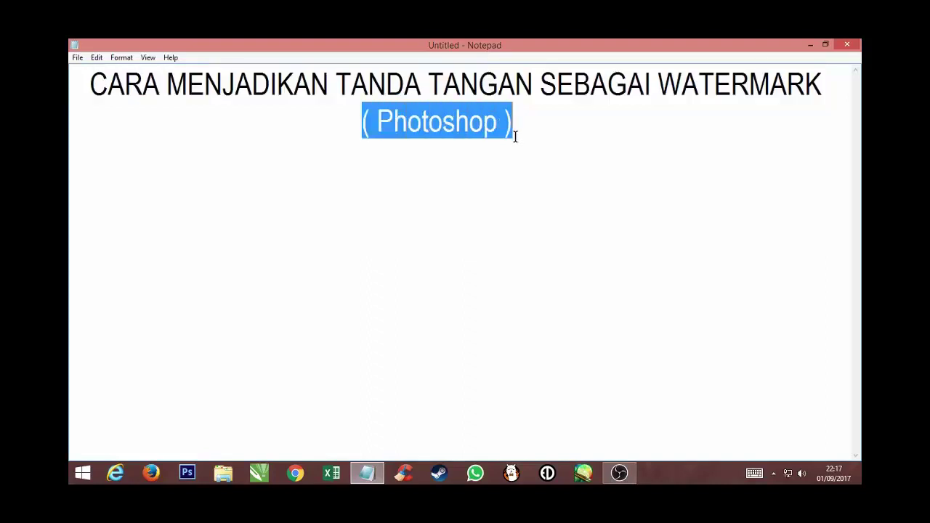
left_click(186, 473)
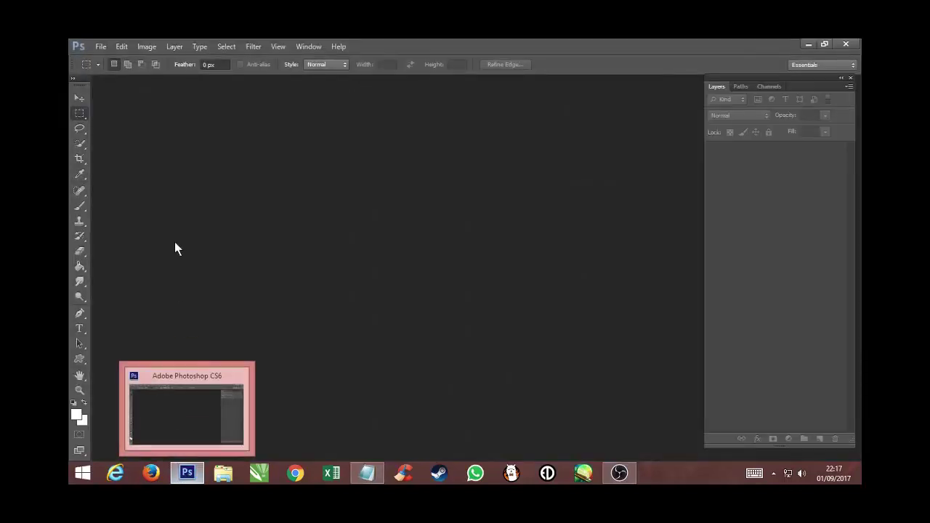
- Open the signature image SIGN.jpg through File > Open
left_click(107, 46)
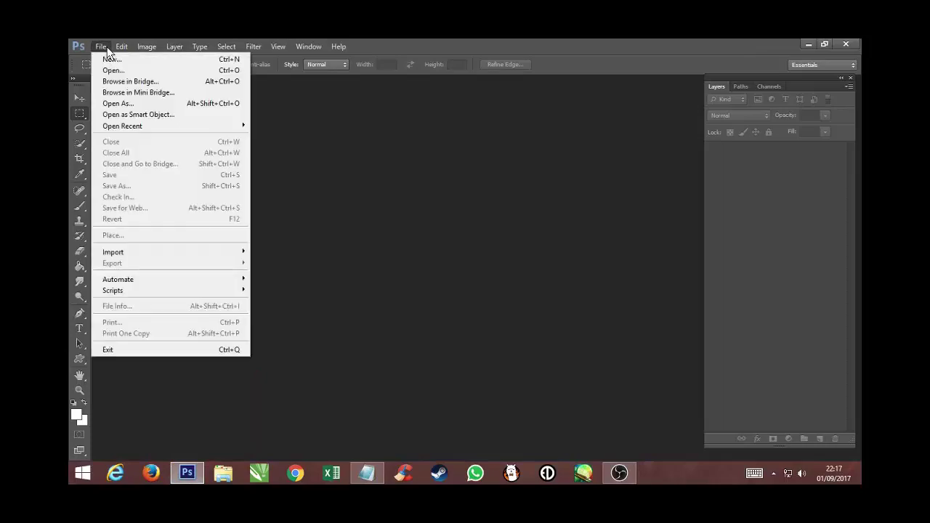
left_click(129, 67)
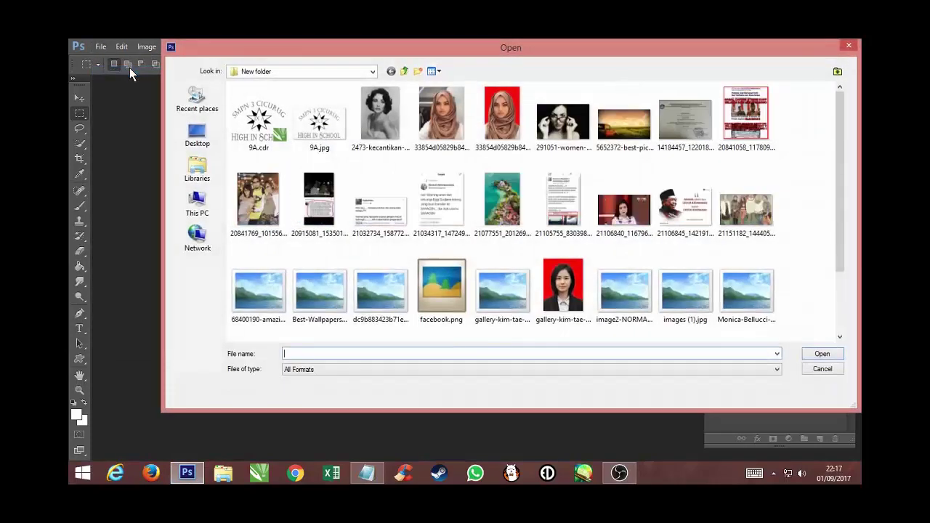
mouse_move(843, 190)
left_mouse_down()
mouse_move(845, 183)
mouse_move(850, 268)
left_mouse_up()
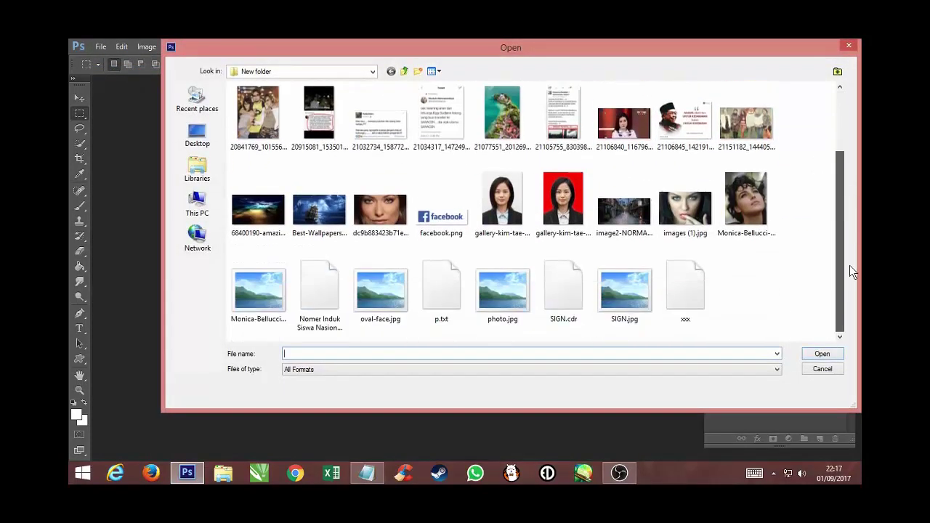
left_click(629, 301)
left_click(827, 354)
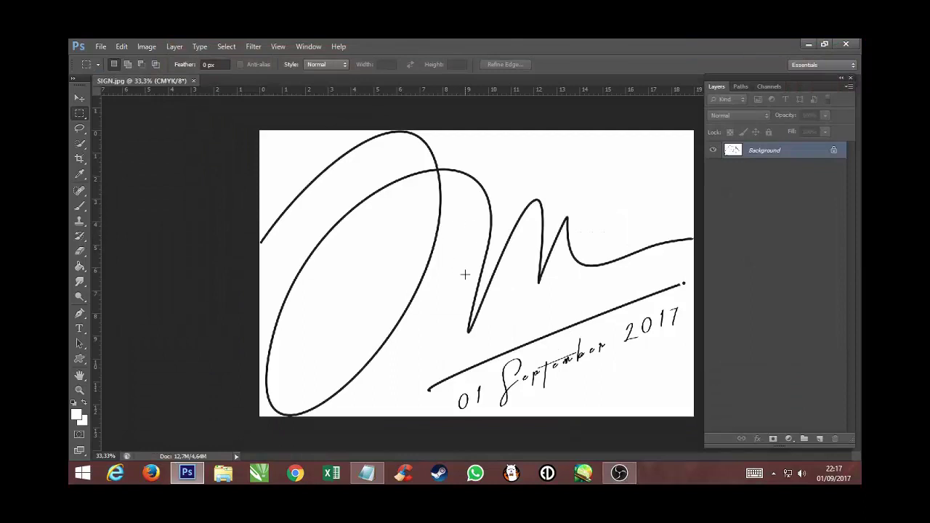
- Select all of SIGN.jpg and copy it to the clipboard
left_click(219, 47)
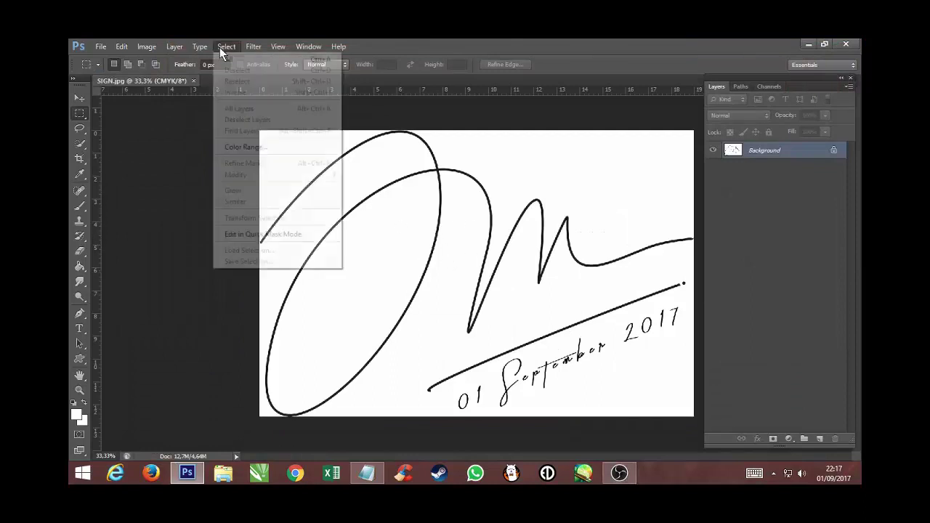
left_click(238, 56)
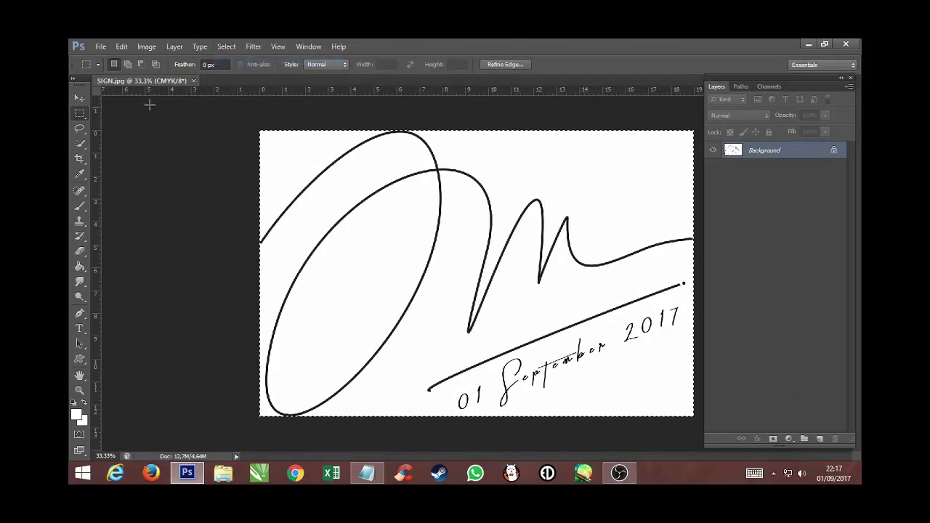
left_click(123, 47)
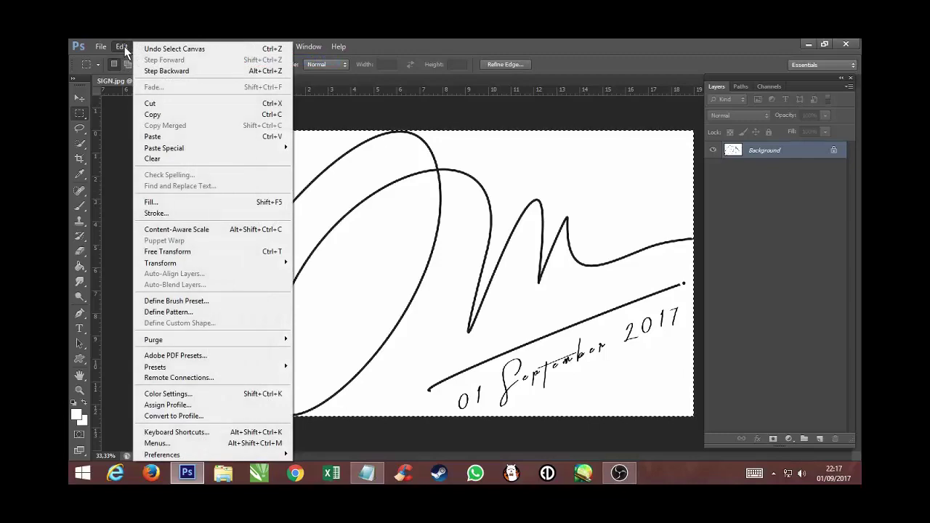
left_click(177, 114)
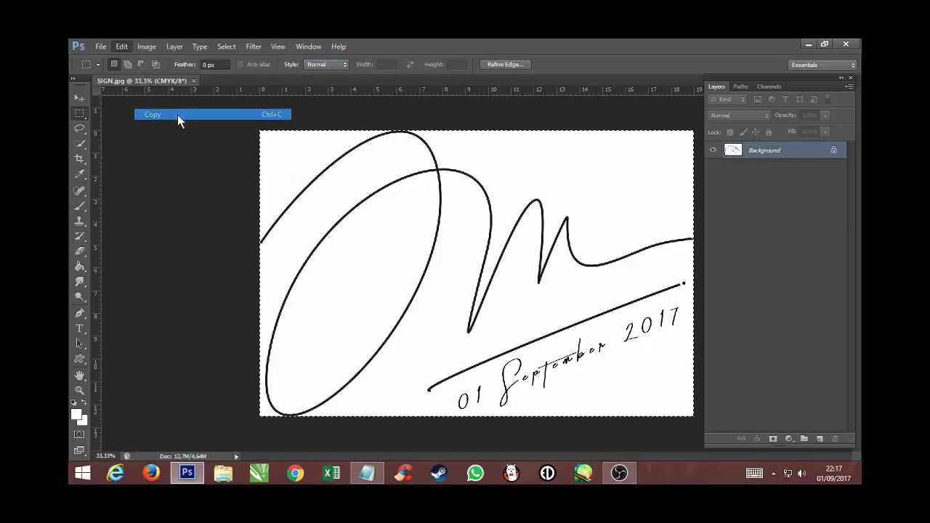
- Create a new Clipboard-preset document and paste the signature in as Layer 1
left_click(100, 47)
left_click(125, 60)
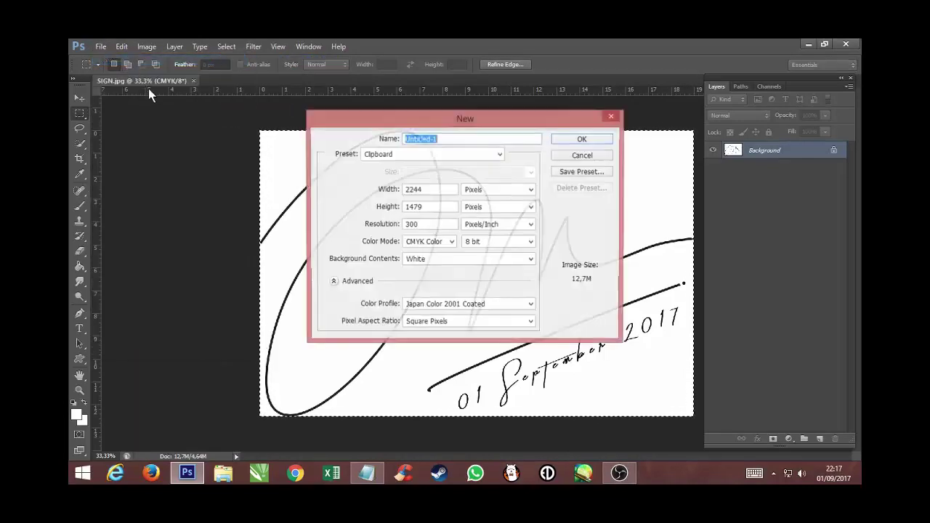
left_click(578, 140)
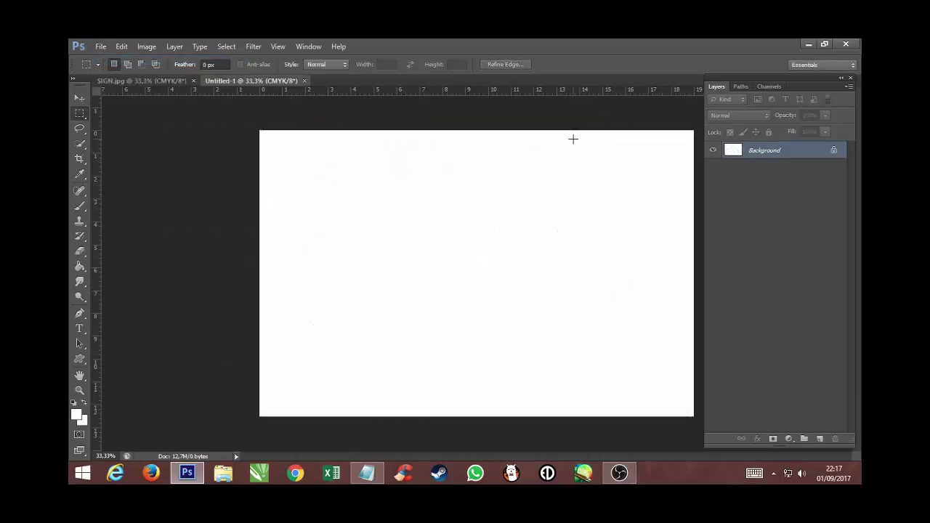
left_click(121, 48)
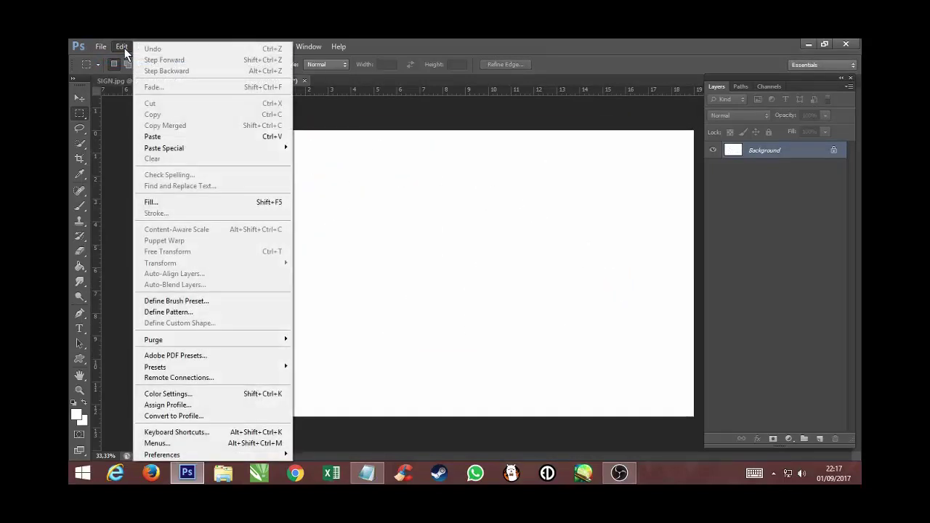
left_click(153, 136)
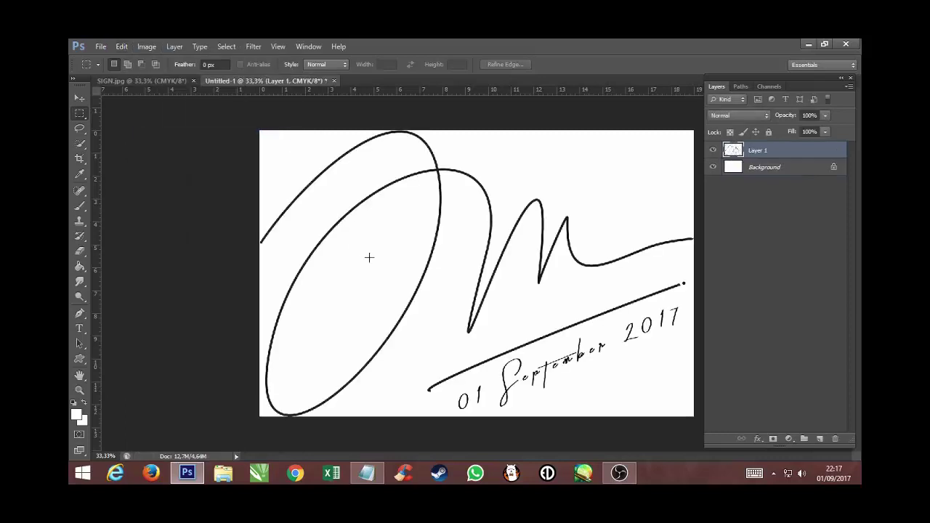
- Select the signature's dark strokes using Color Range set to Shadows
left_click(231, 48)
left_click(244, 149)
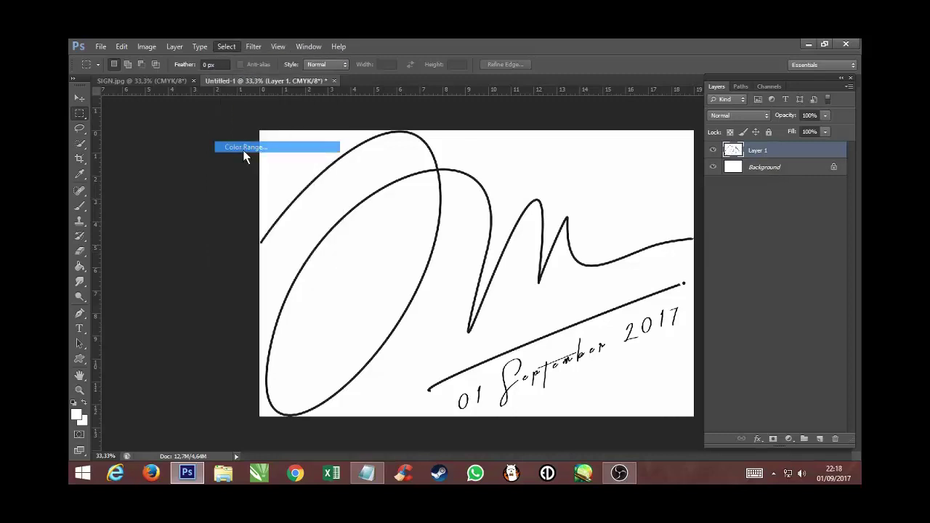
left_click(255, 124)
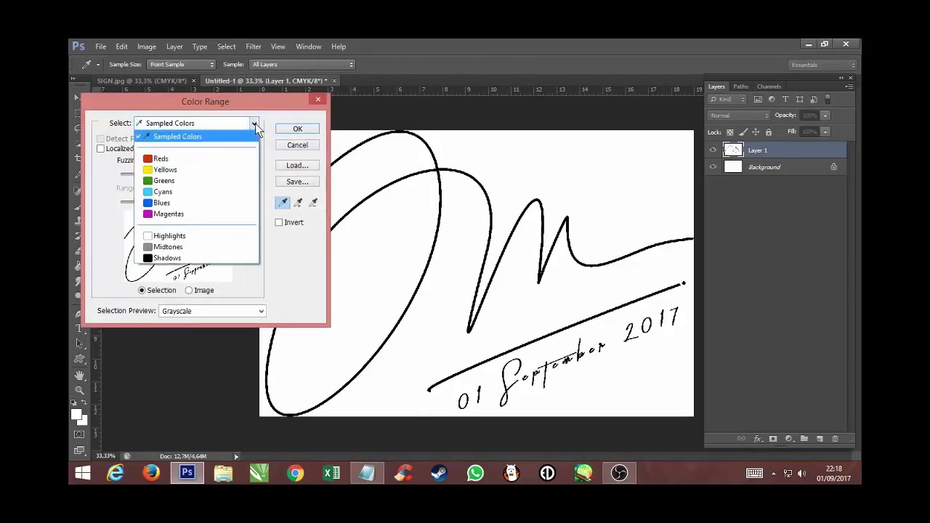
left_click(200, 257)
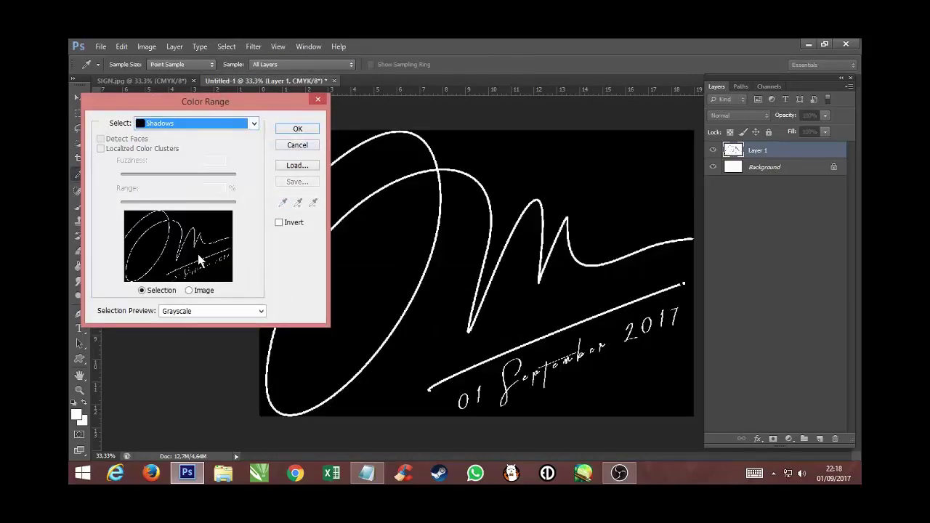
left_click(297, 128)
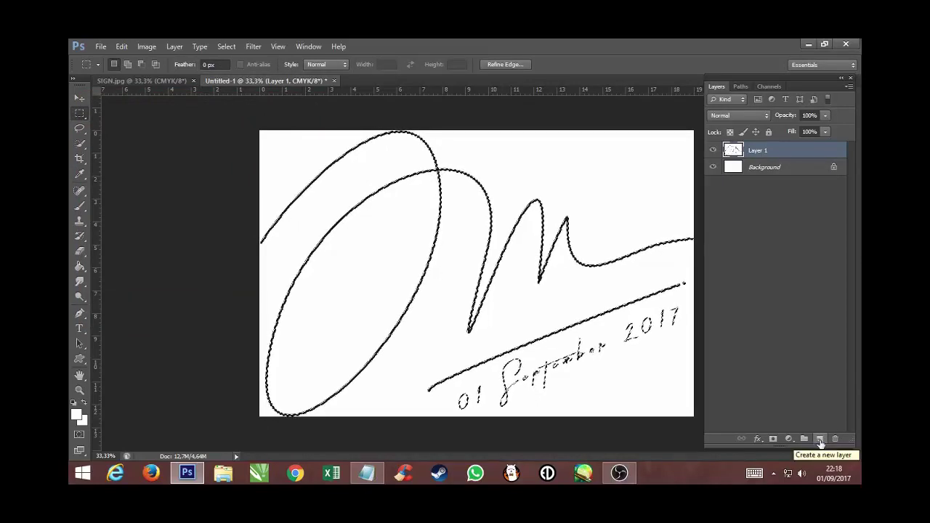
- Fill the signature selection with black on a new empty layer
left_click(820, 438)
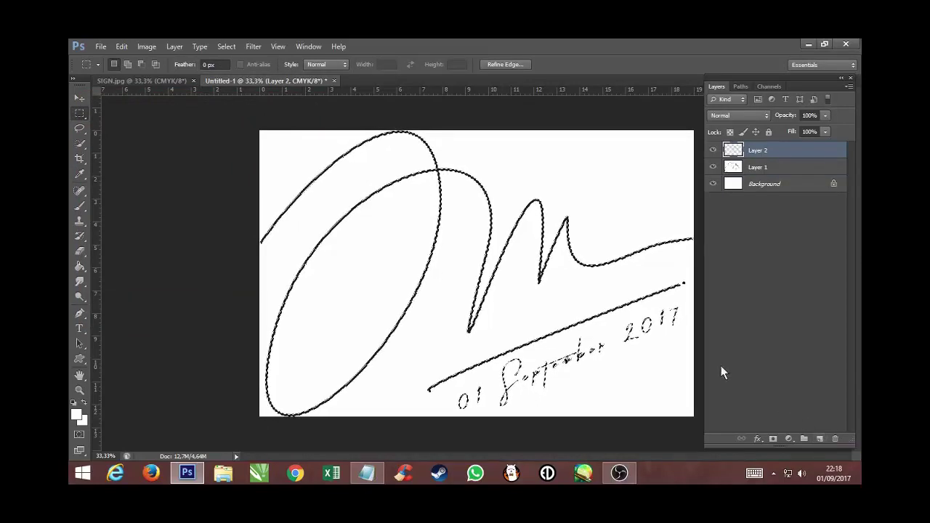
left_click(74, 403)
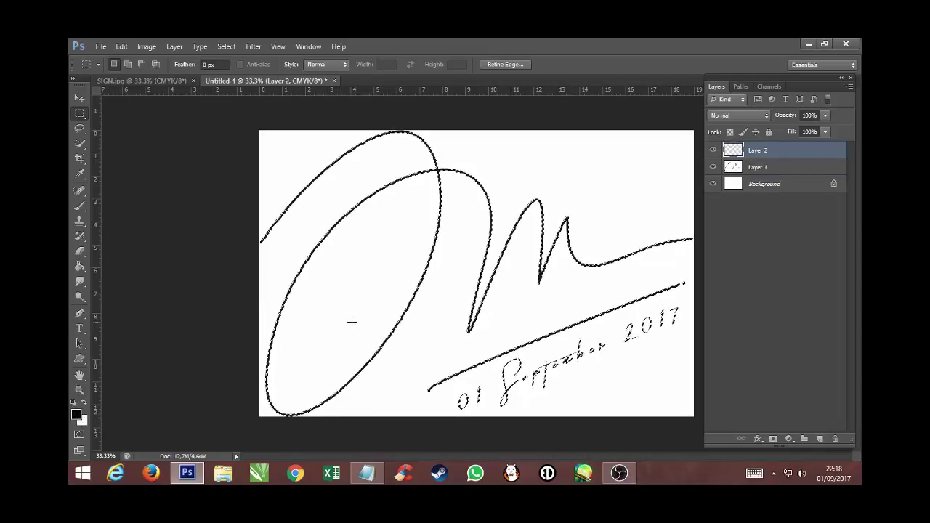
key("alt+BackSpace")
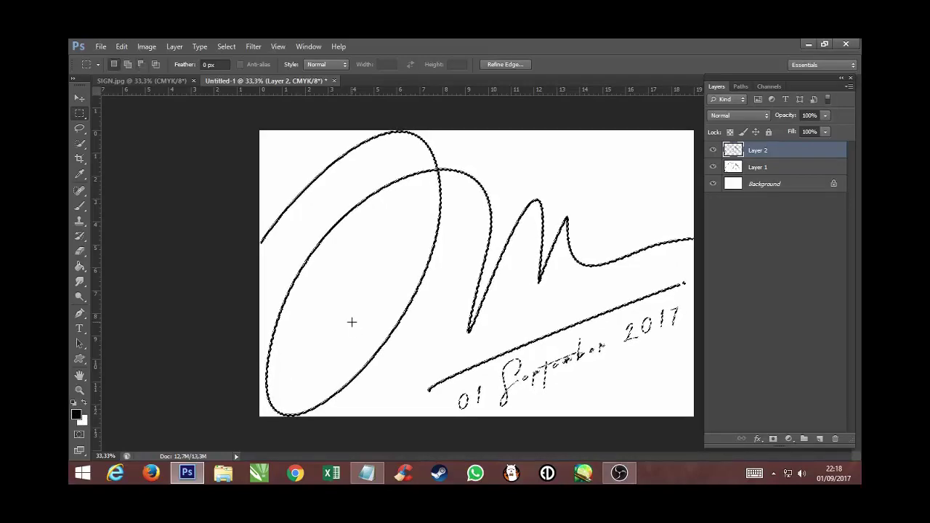
- Delete Layer 1, hide the Background, and start defining a brush preset
left_click(785, 170)
left_click(835, 439)
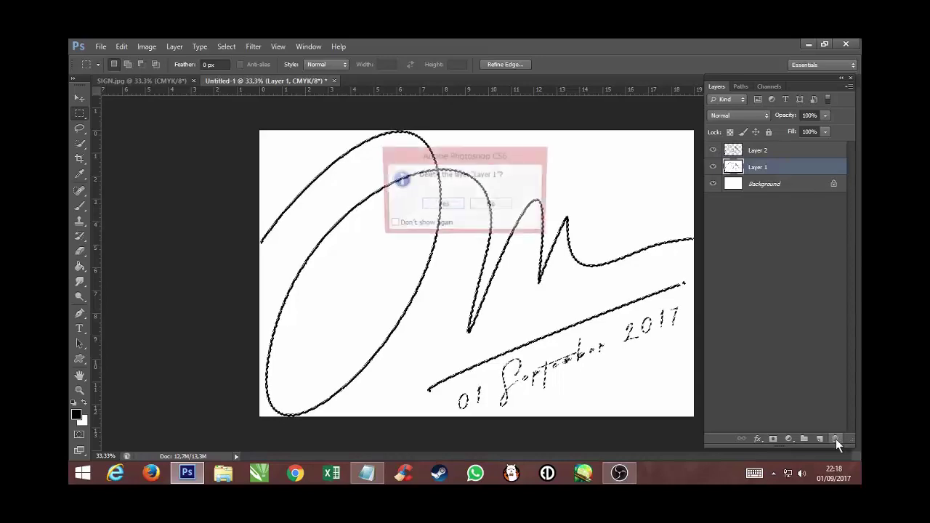
left_click(443, 203)
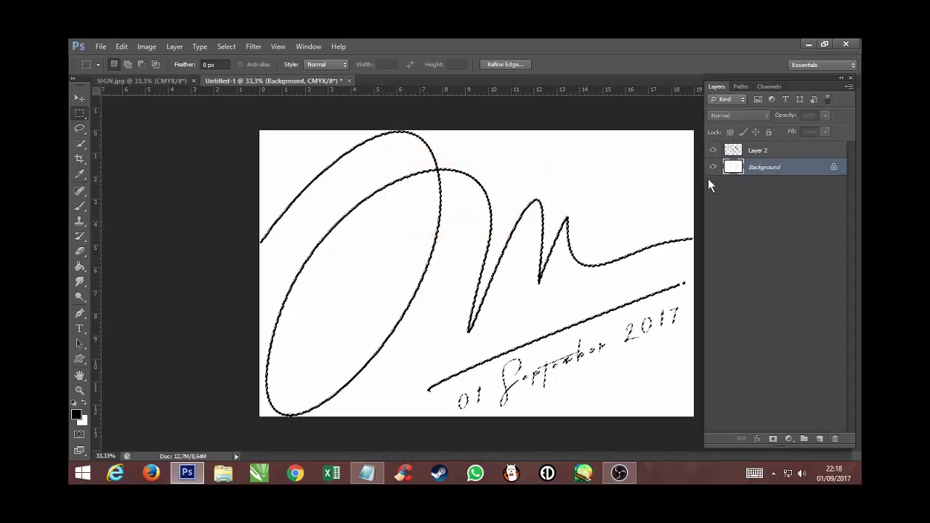
left_click(713, 167)
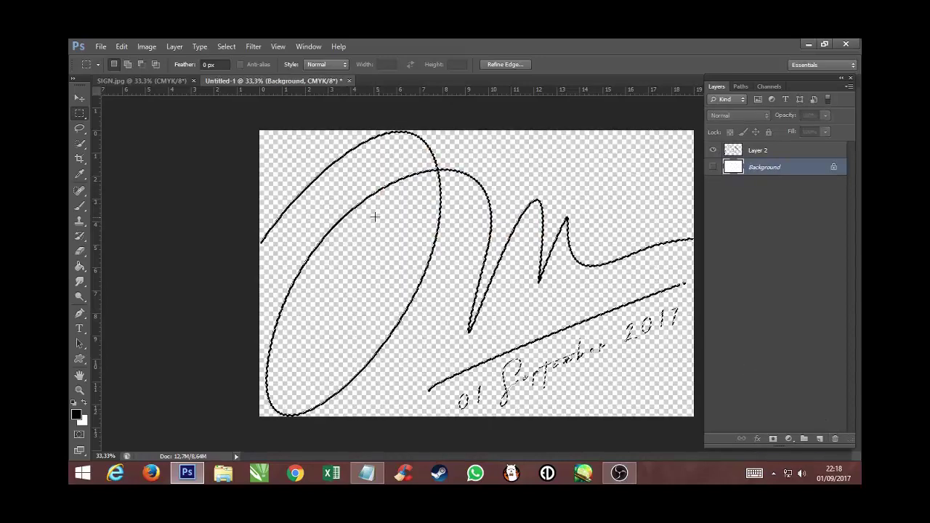
left_click(122, 46)
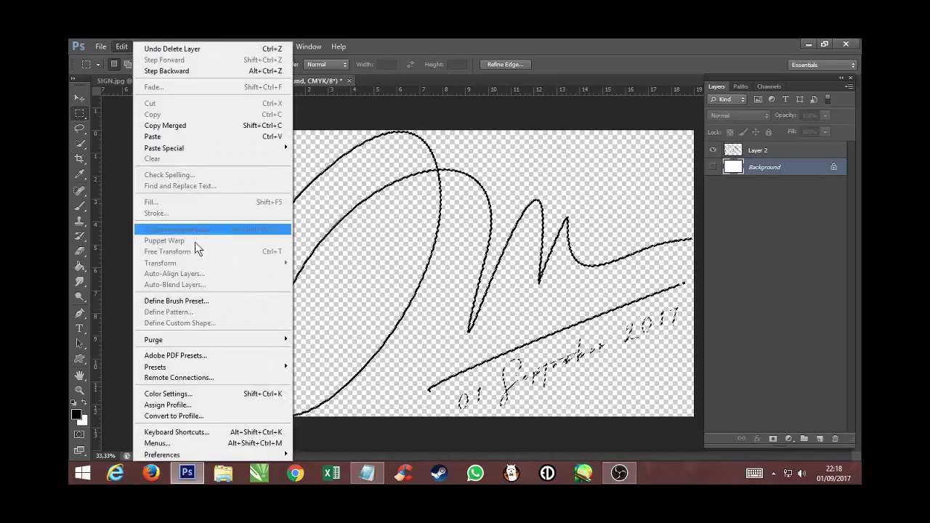
left_click(201, 300)
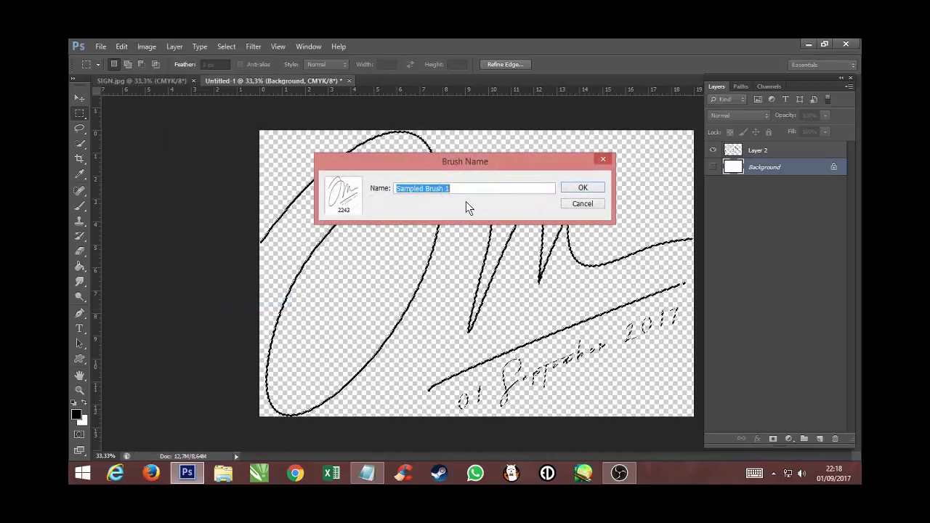
- Name the new signature brush preset 'oner' and save it
type("oner")
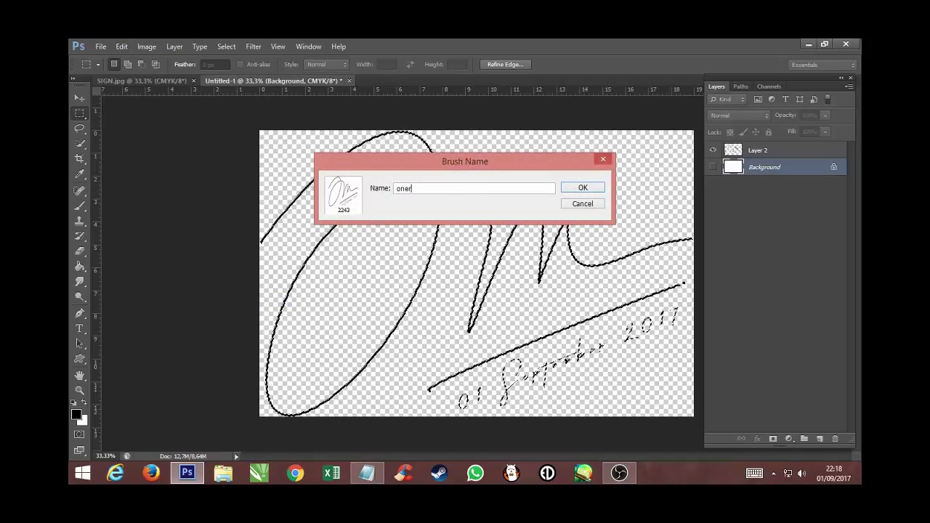
double_click(425, 189)
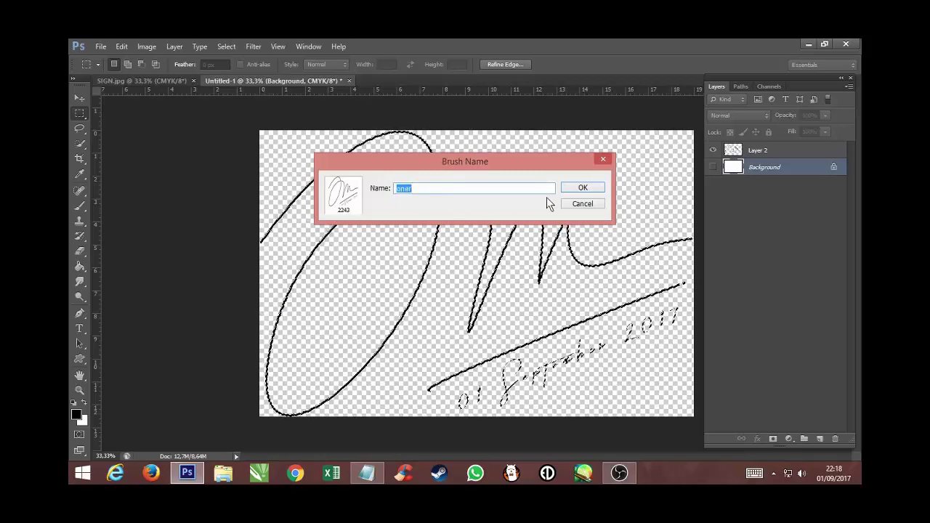
left_click(582, 187)
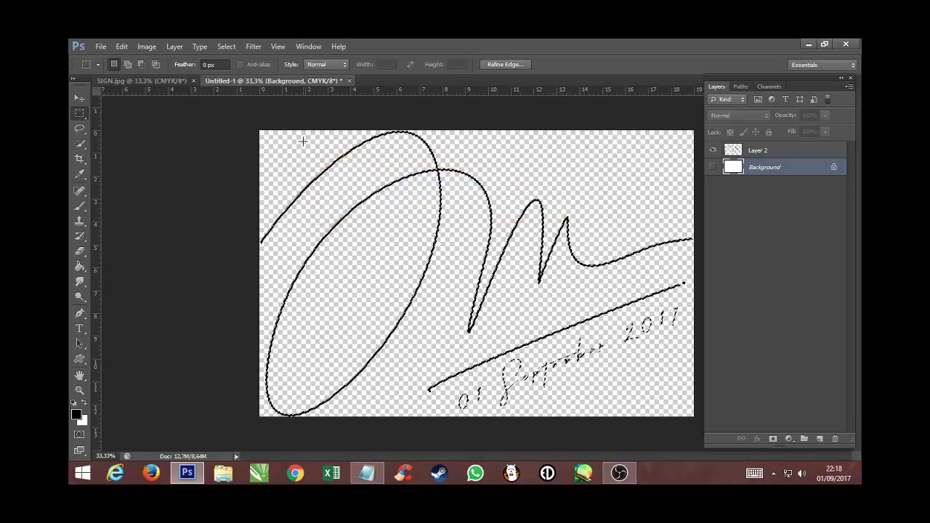
- Open the ship photo Best-Wallpapers-16.jpg through File > Open
left_click(101, 46)
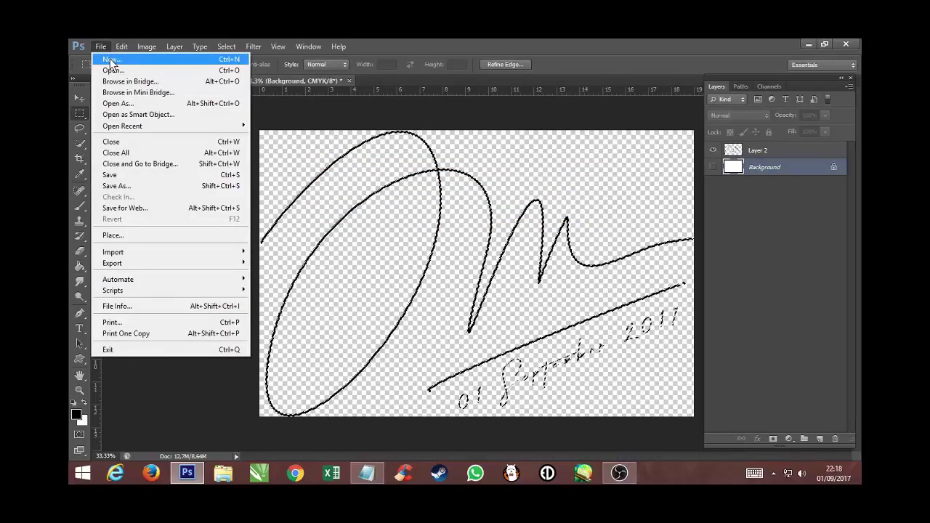
left_click(113, 70)
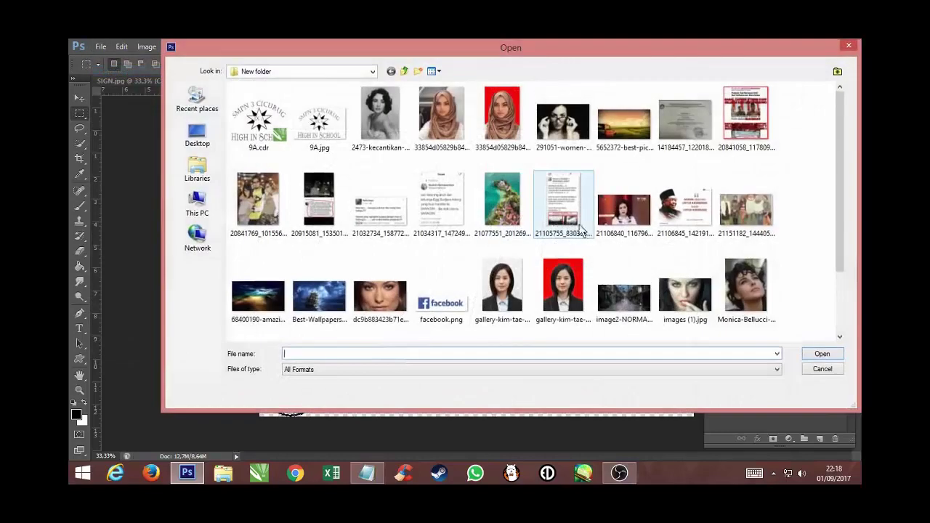
left_click(319, 291)
left_click(821, 356)
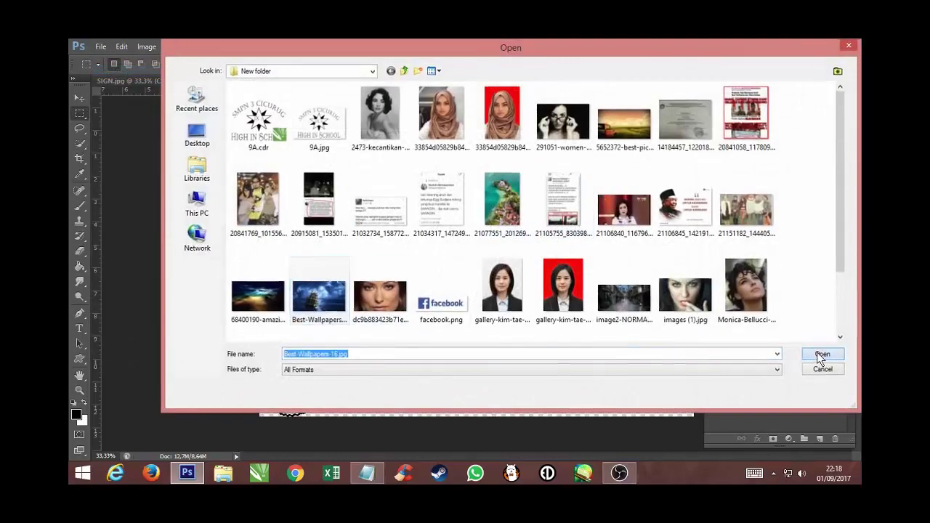
- Set the foreground colour to white (ffffff) and add an empty Layer 1 above the photo
left_click(80, 98)
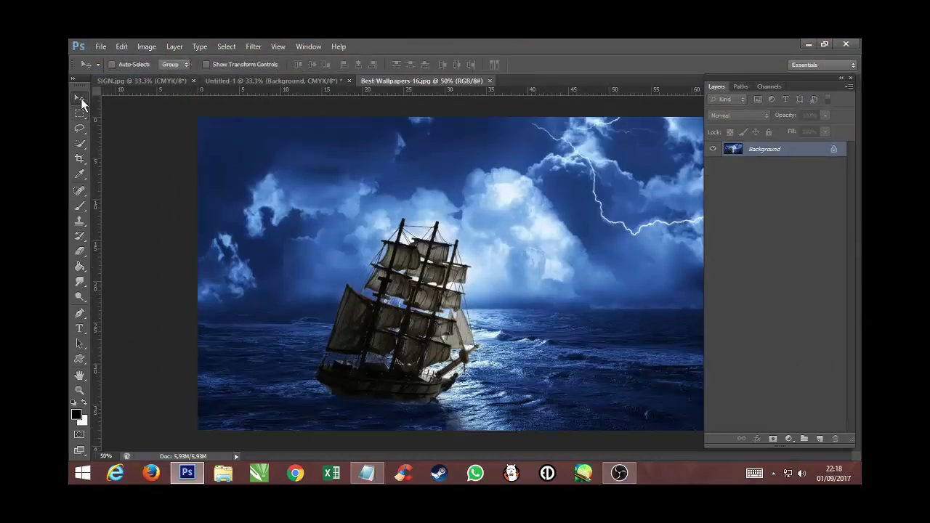
left_click(76, 414)
left_click_drag(595, 286, 518, 205)
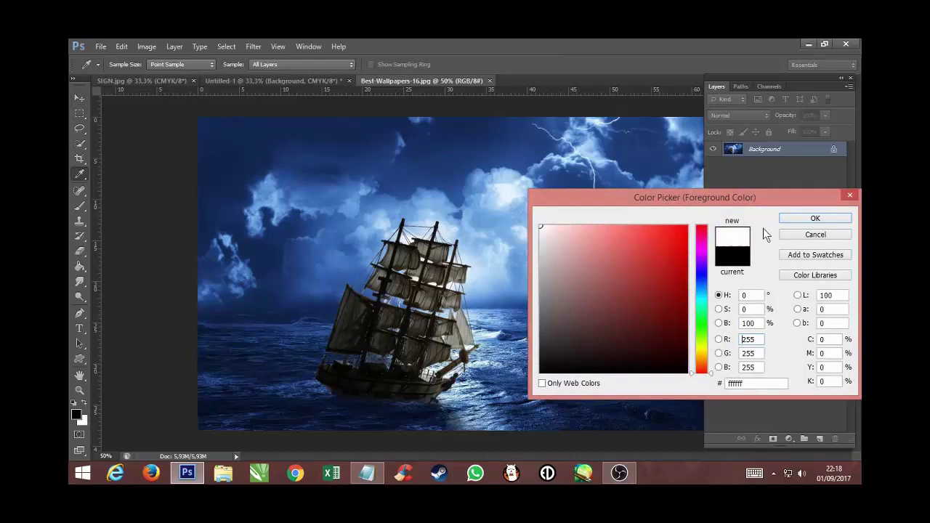
left_click(799, 219)
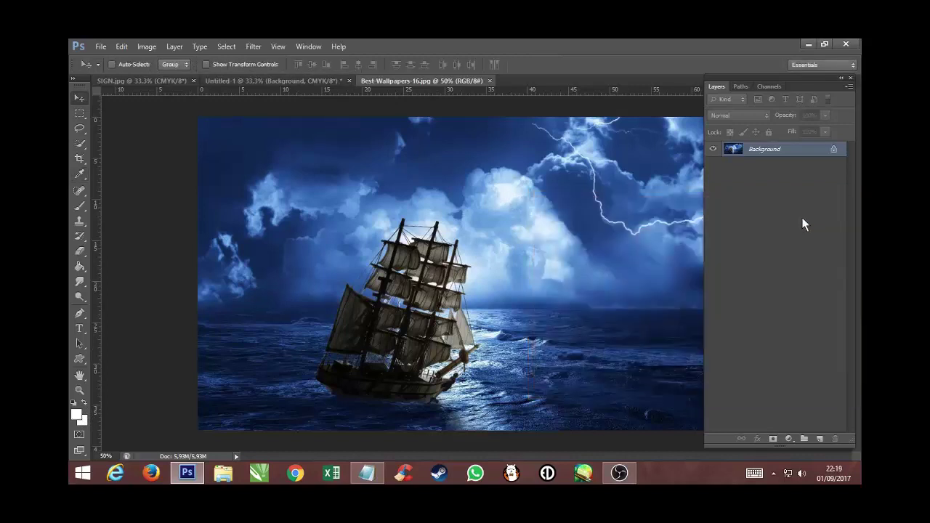
left_click(820, 440)
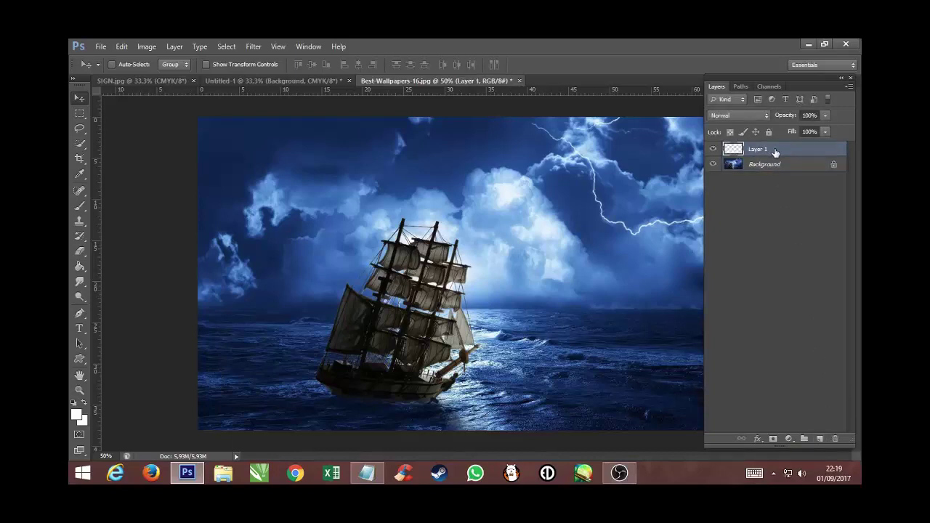
- Stamp the signature brush (2243) at 411 px in white at the photo's lower right
left_click(84, 208)
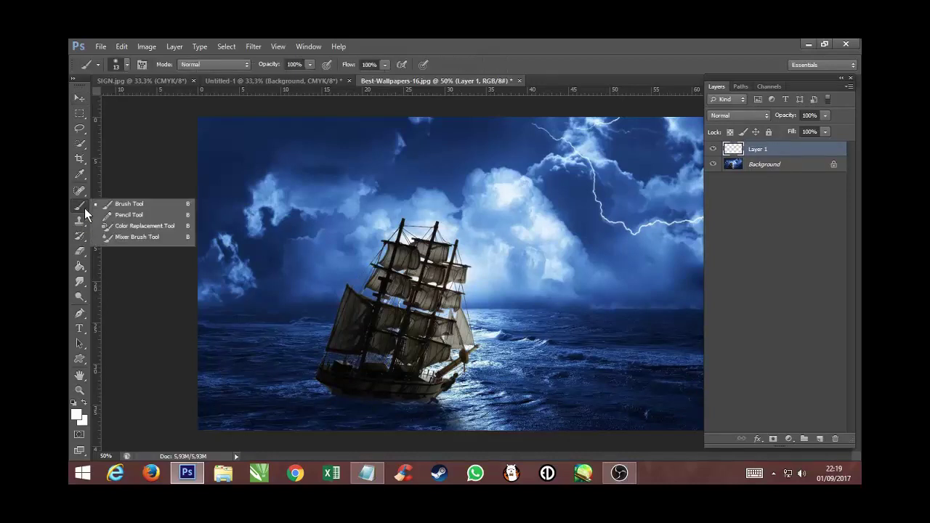
left_click(132, 204)
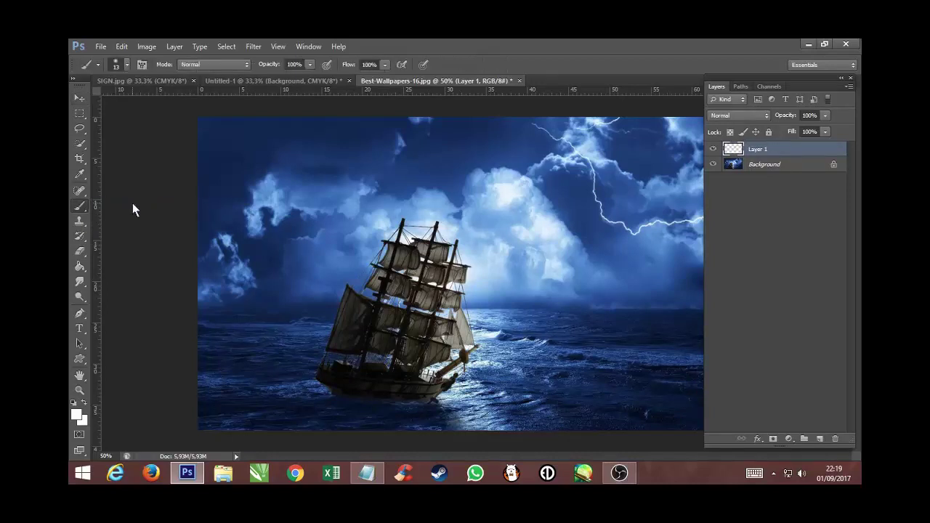
left_click(126, 65)
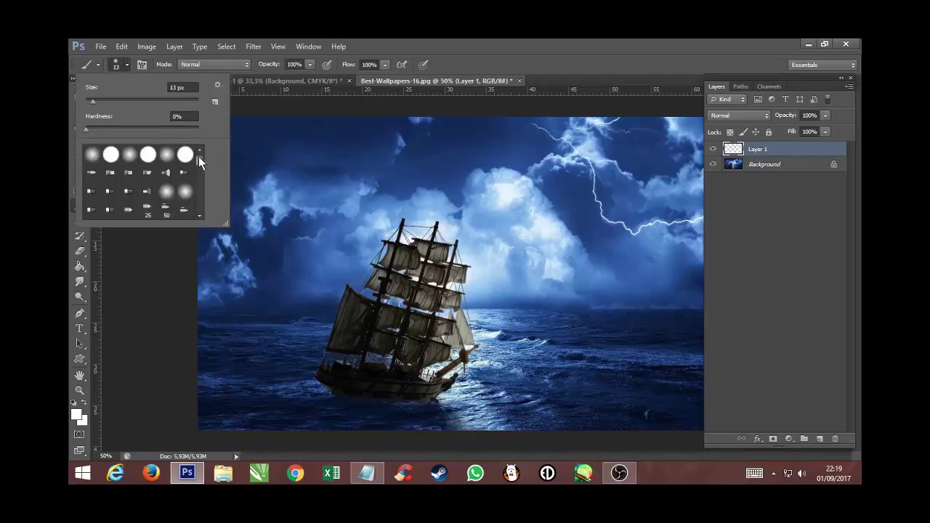
left_click_drag(199, 158, 199, 208)
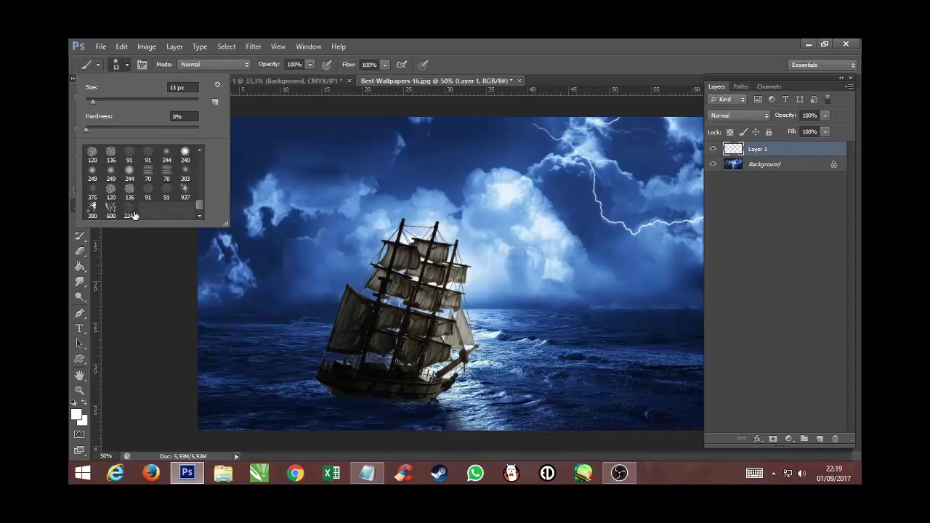
left_click(130, 210)
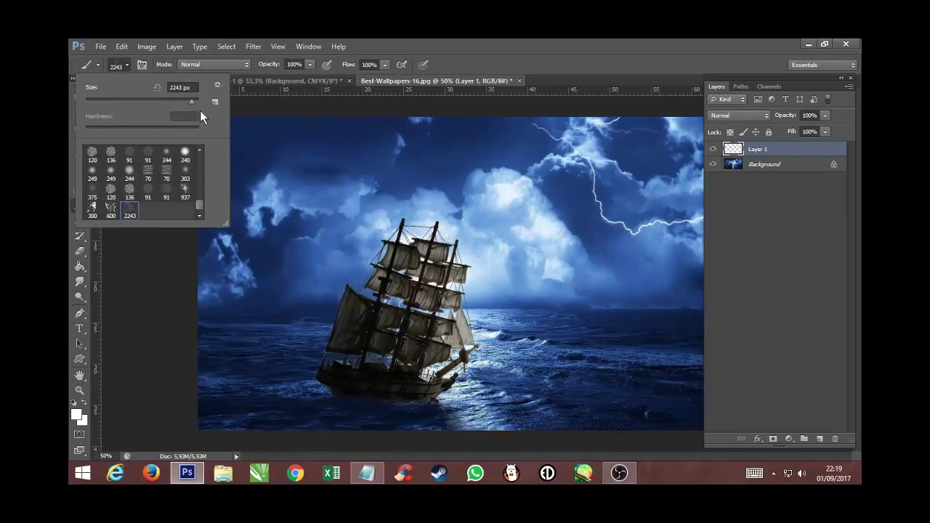
left_click_drag(183, 101, 181, 102)
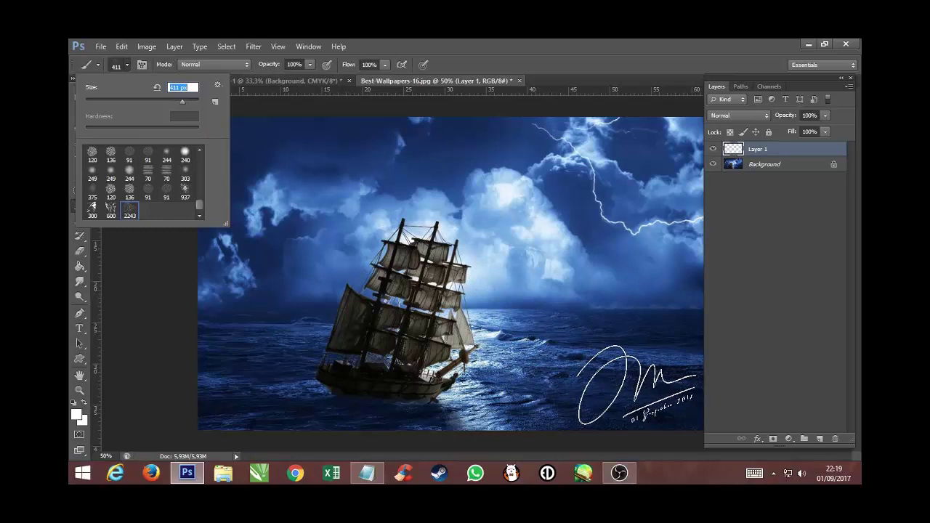
key("Return")
left_click(637, 385)
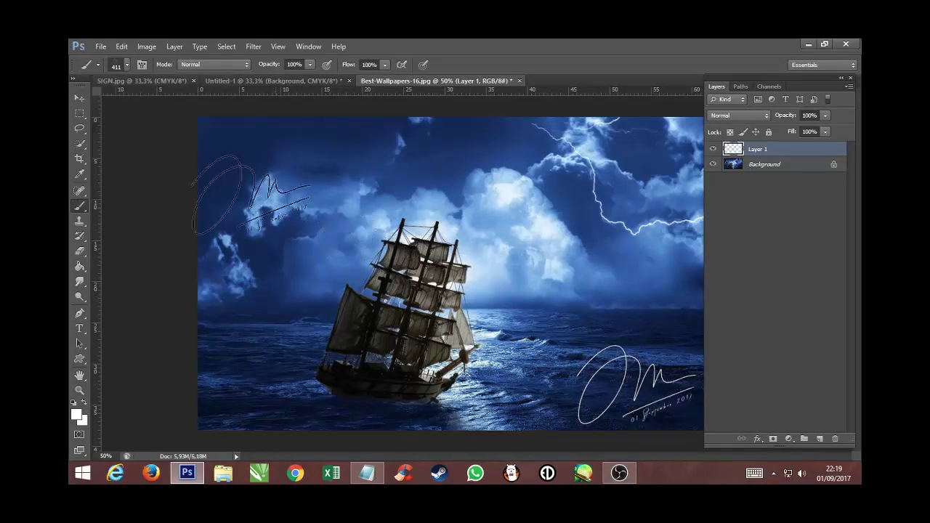
- With the Move tool active, set the white signature's Layer 1 opacity to 80%
left_click(81, 95)
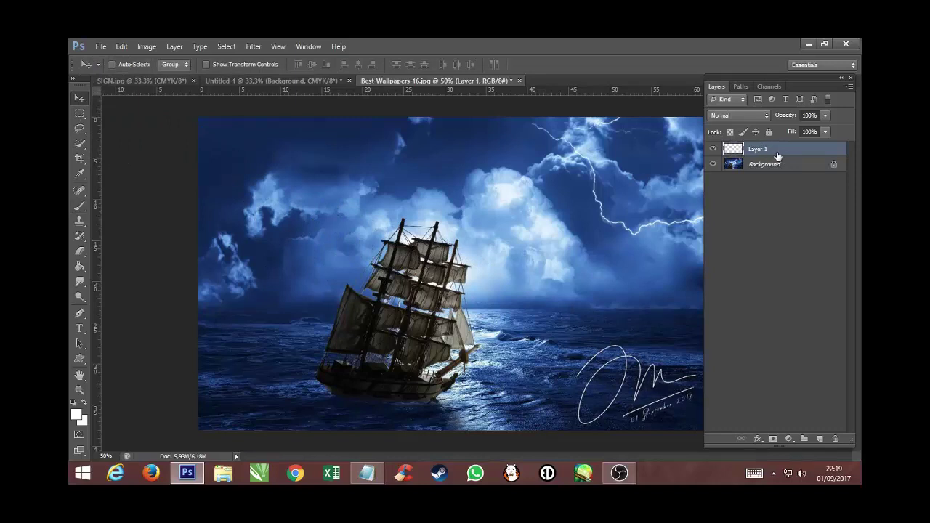
left_click(825, 115)
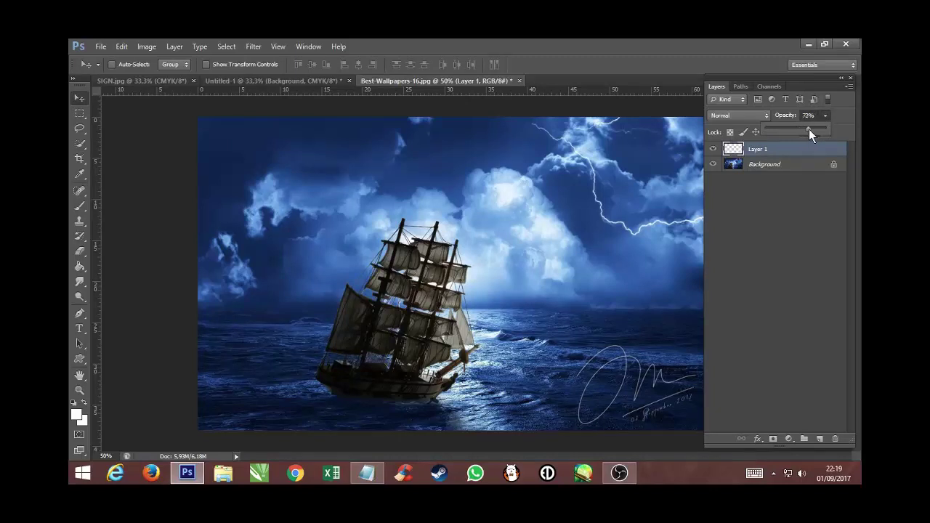
left_click_drag(809, 129, 812, 129)
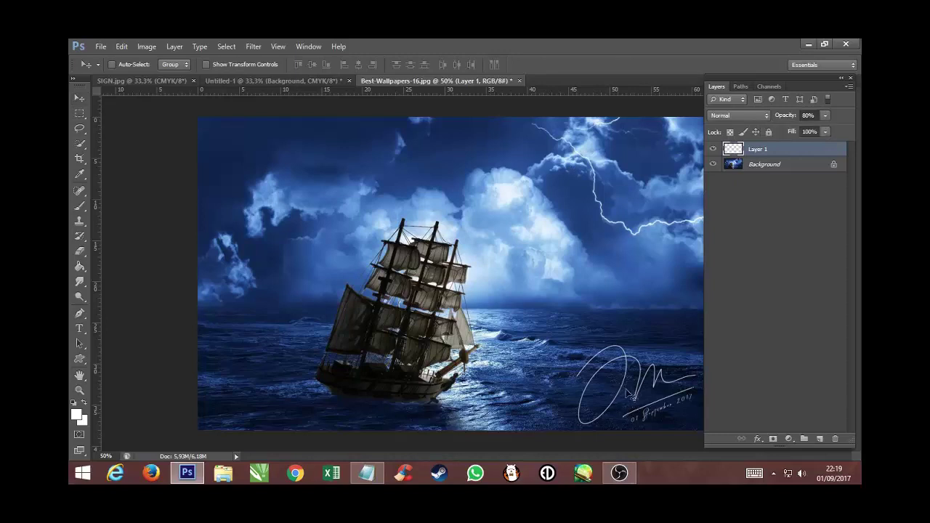
key("ctrl+t")
- Scale the signature to about 85%, tilt it −15°, and nudge it into the lower-right corner
mouse_move(696, 348)
left_mouse_down()
mouse_move(678, 357)
mouse_move(696, 327)
left_mouse_up()
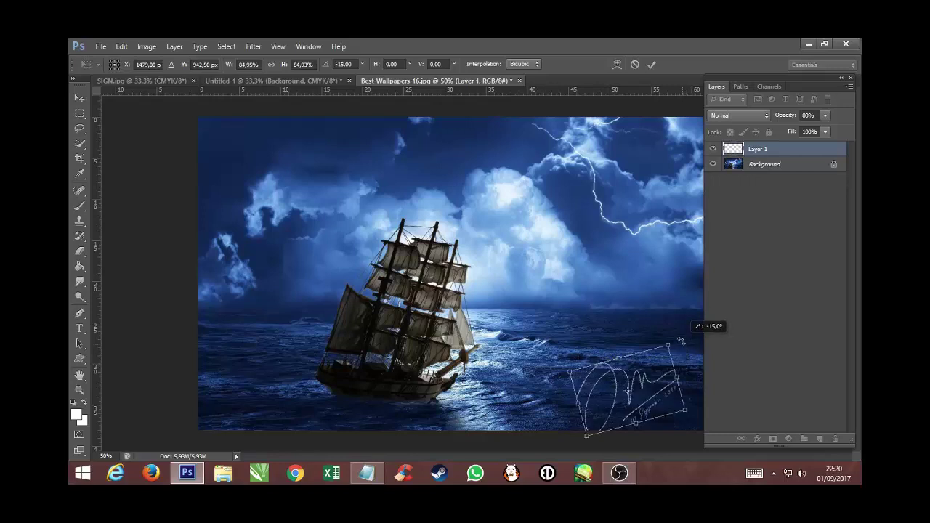
left_click(653, 63)
left_click_drag(653, 382, 670, 377)
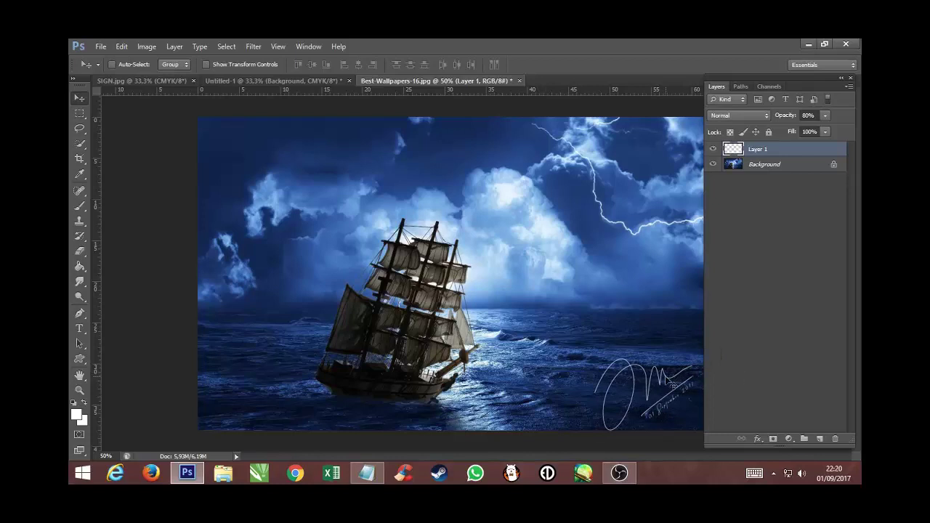
left_click_drag(665, 375, 668, 372)
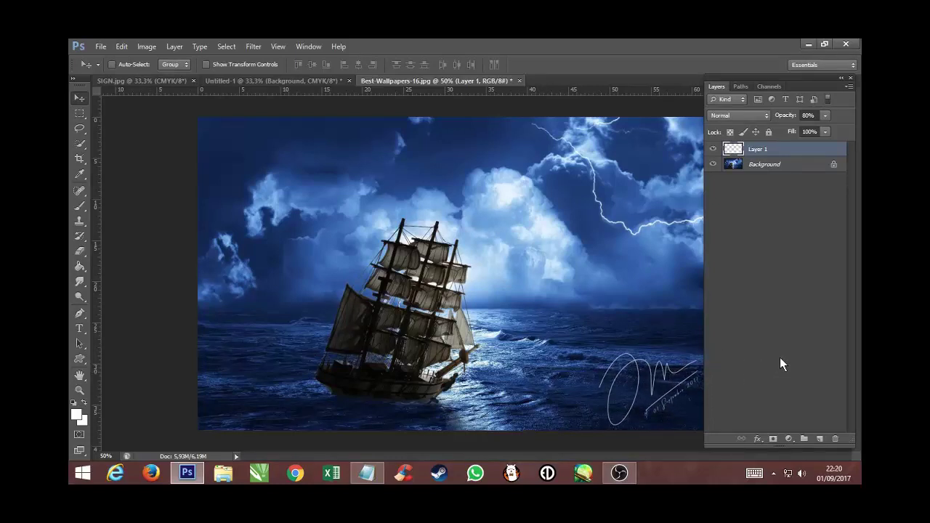
- Drop Layer 1's opacity from 80% to 62% for a fainter watermark
left_click(825, 116)
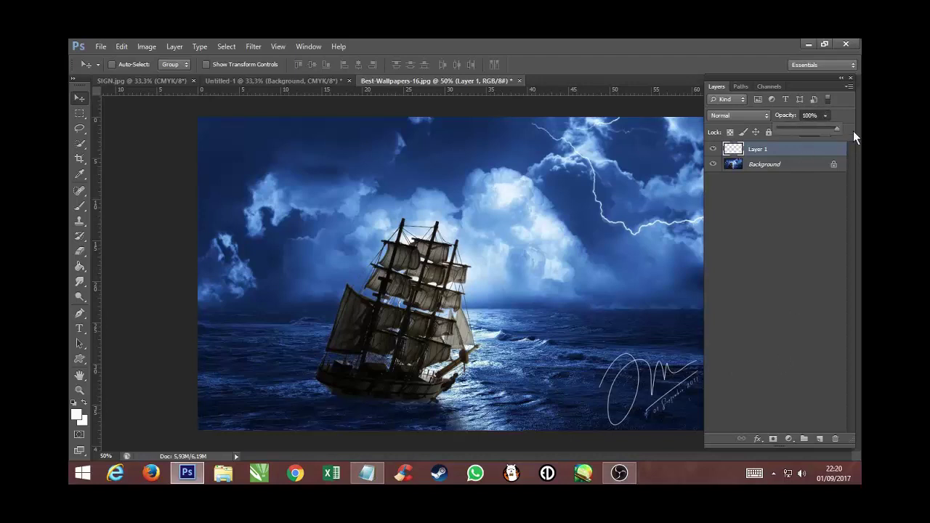
left_click_drag(836, 132, 814, 132)
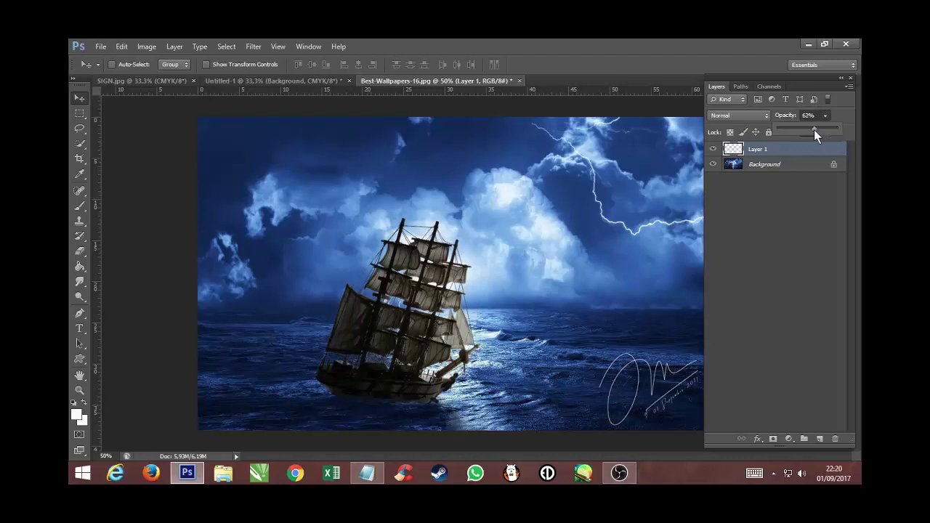